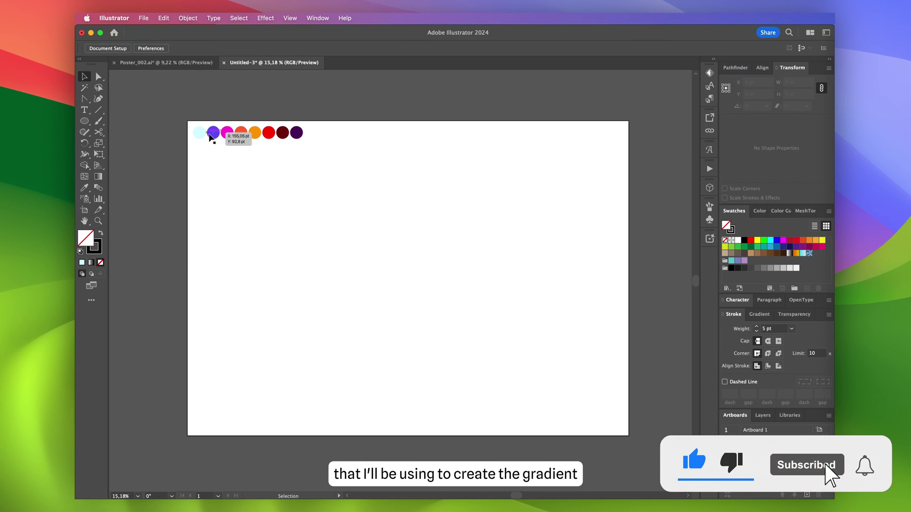
Step: Draw a zigzag path of alternating low and high anchors across the artboard below the colour dots
left_click_drag(230, 137, 298, 137)
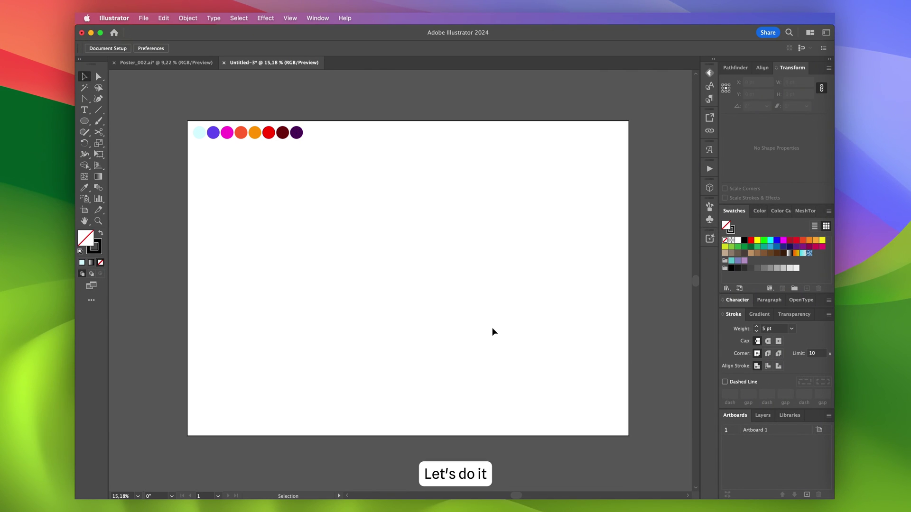
key("p")
left_click(213, 395)
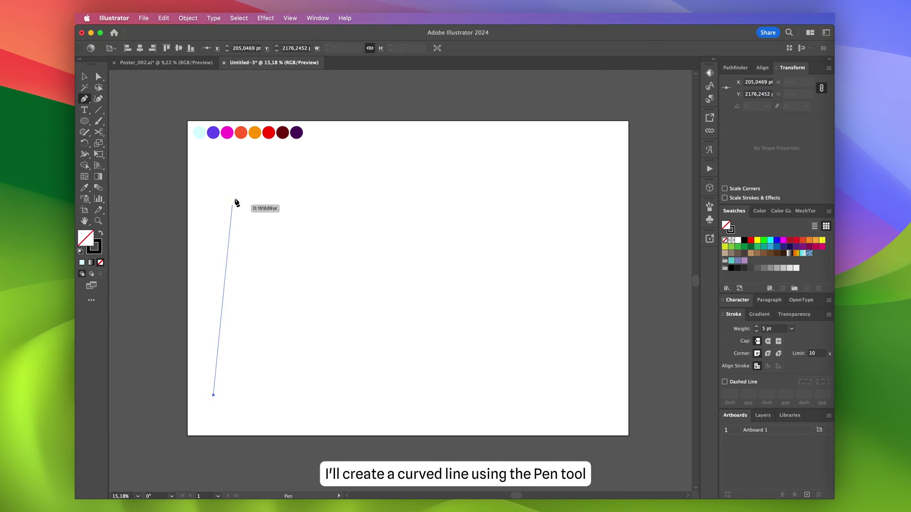
left_click(235, 189)
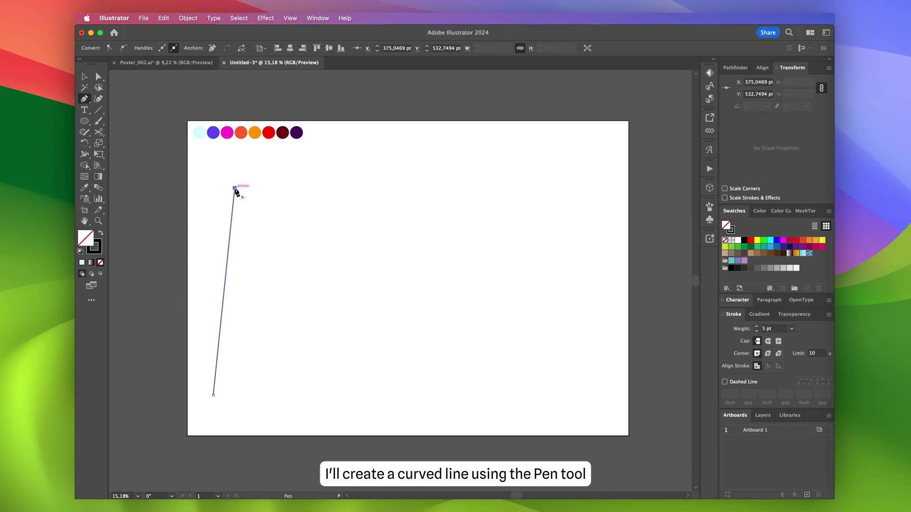
left_click(274, 394)
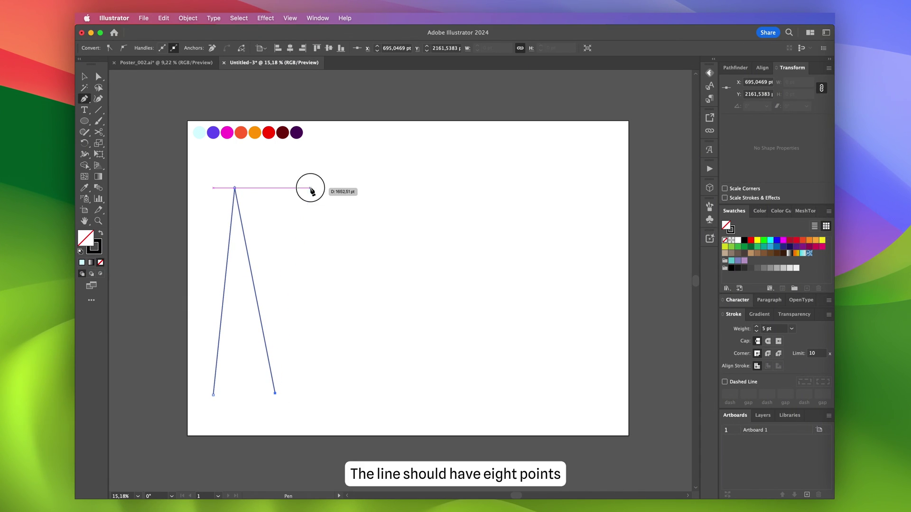
left_click(350, 395)
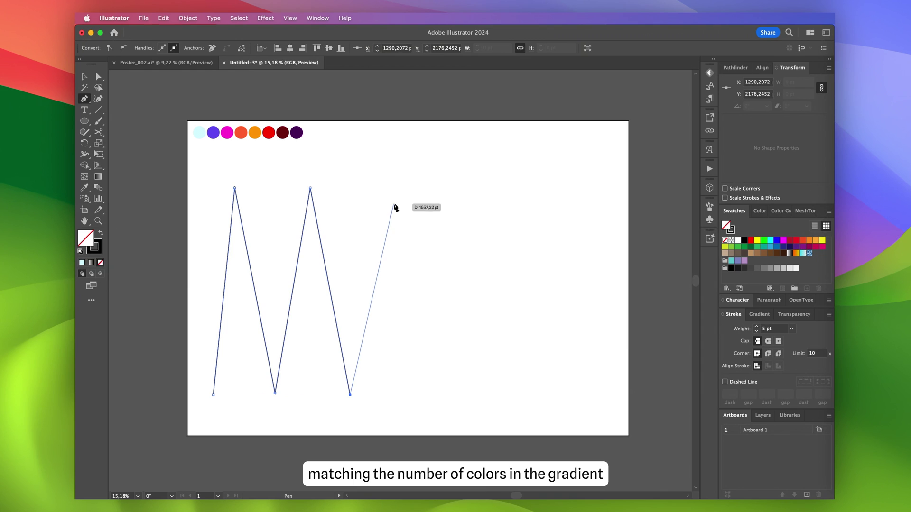
left_click(390, 188)
left_click(429, 390)
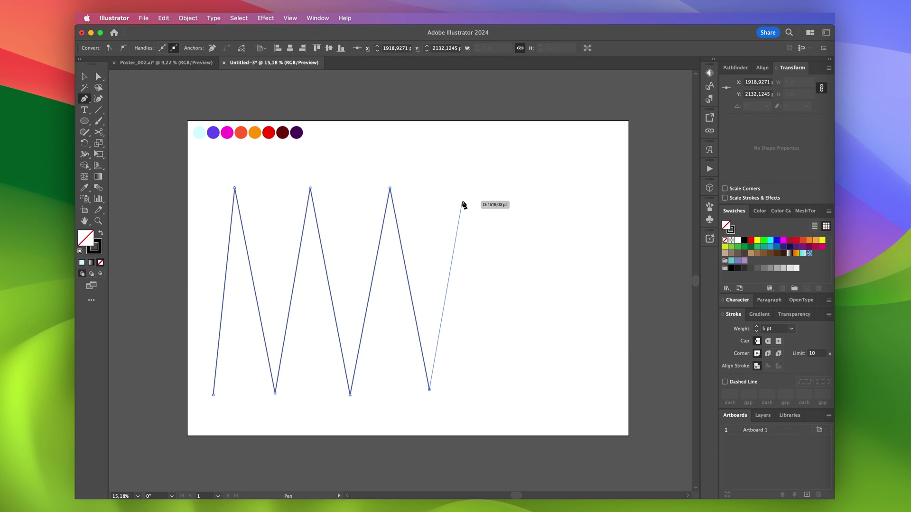
left_click(469, 188)
key("a")
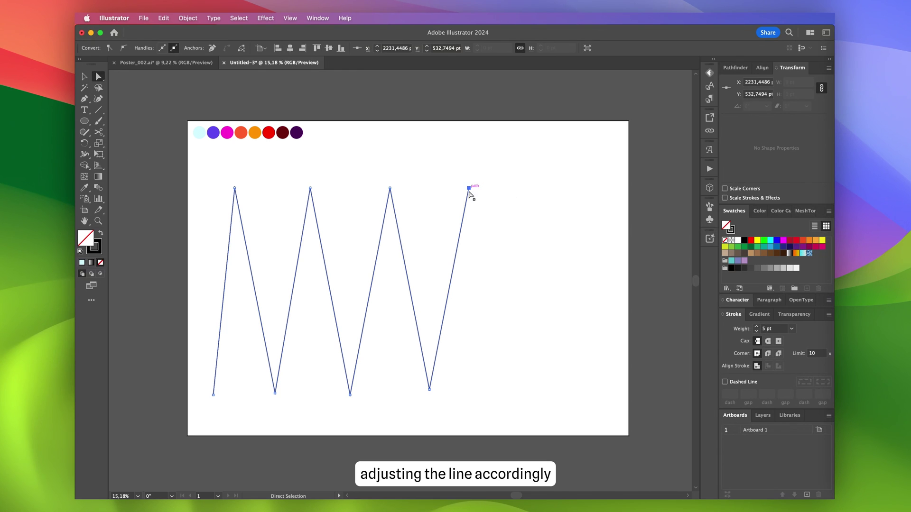
key("shift+c")
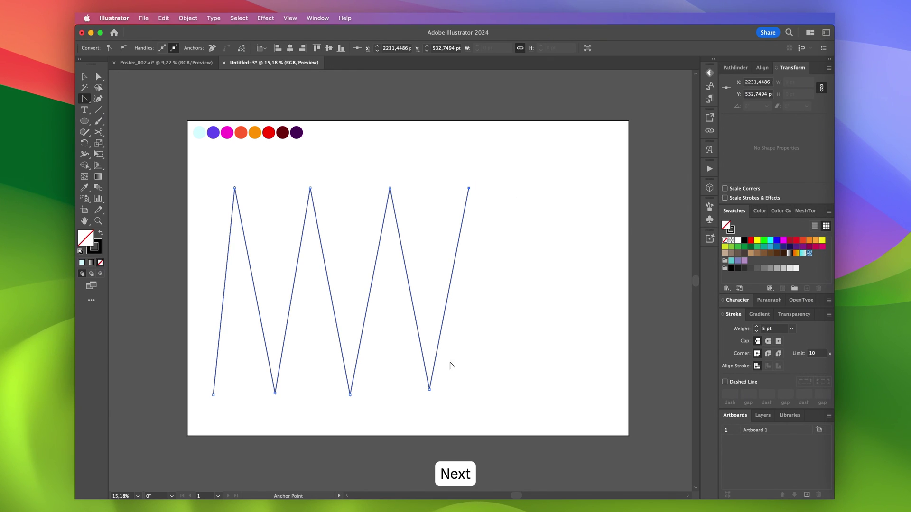
Step: Convert every zigzag corner, from the right end to the start, into a smooth rounded anchor
left_click_drag(429, 390, 461, 392)
left_click_drag(470, 189, 434, 138)
left_click_drag(390, 188, 424, 191)
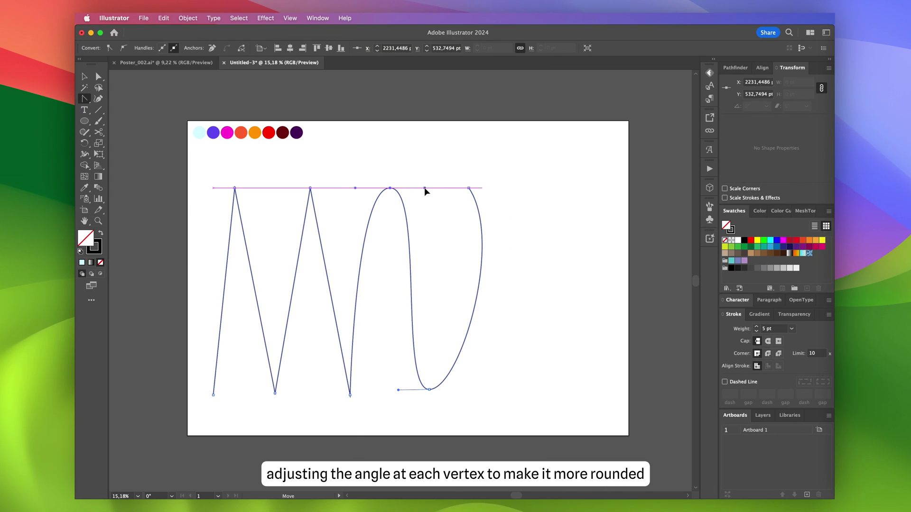
left_click_drag(350, 396, 385, 395)
left_click_drag(311, 188, 349, 187)
left_click_drag(275, 393, 306, 401)
left_click_drag(234, 188, 268, 163)
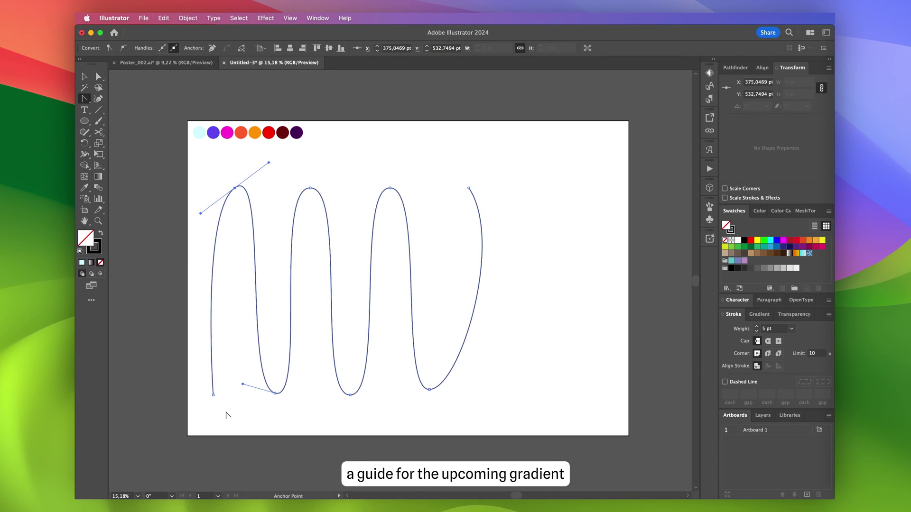
left_click_drag(213, 397, 187, 343)
Step: Stretch the curved path wider to the right and shift it right
key("v")
left_click_drag(482, 290, 541, 291)
left_click_drag(465, 295, 485, 291)
Step: Adjust individual anchors and handles to widen the humps and valleys, then select the whole curve
key("a")
left_click_drag(417, 393, 481, 374)
left_click_drag(423, 185, 408, 154)
left_click(369, 184)
left_click_drag(366, 399, 401, 410)
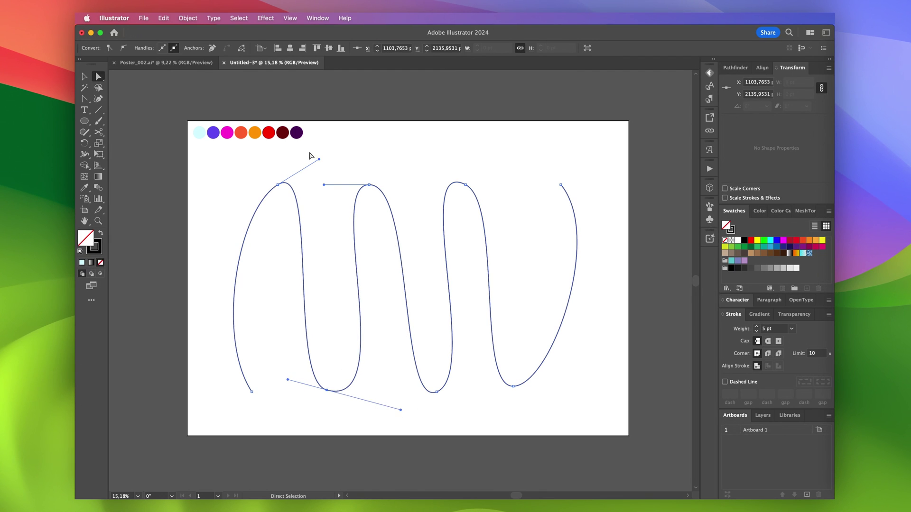
left_click_drag(319, 159, 360, 148)
left_click_drag(251, 392, 286, 394)
left_click_drag(561, 185, 534, 185)
left_click(504, 187)
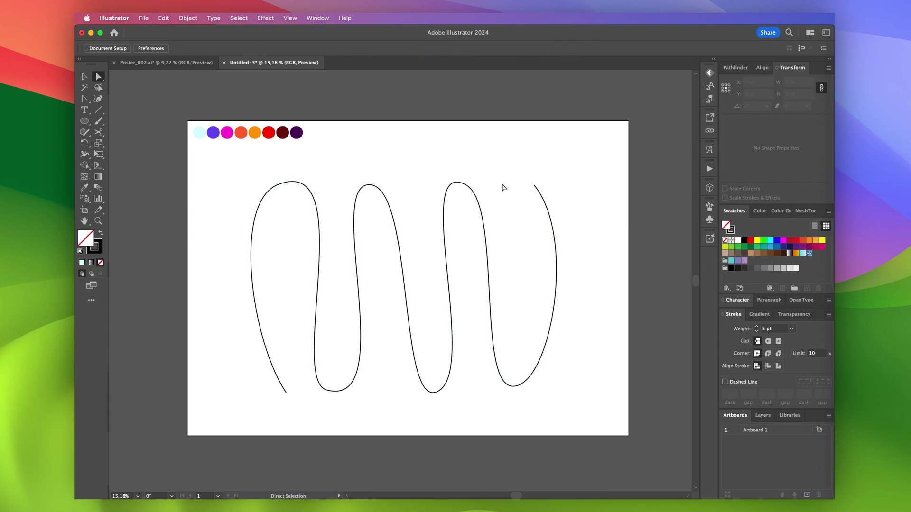
key("v")
left_click(481, 208)
Step: Centre the curve horizontally and vertically on the artboard
left_click(140, 48)
left_click(178, 48)
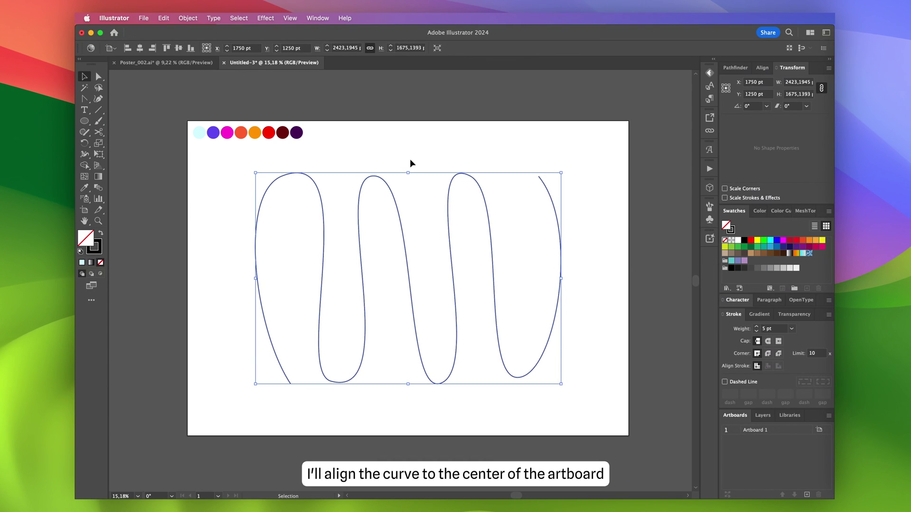
left_click(512, 401)
Step: Add a 500 pt light cyan circle at the curve's lower-left start and copy it to the first peak
key("l")
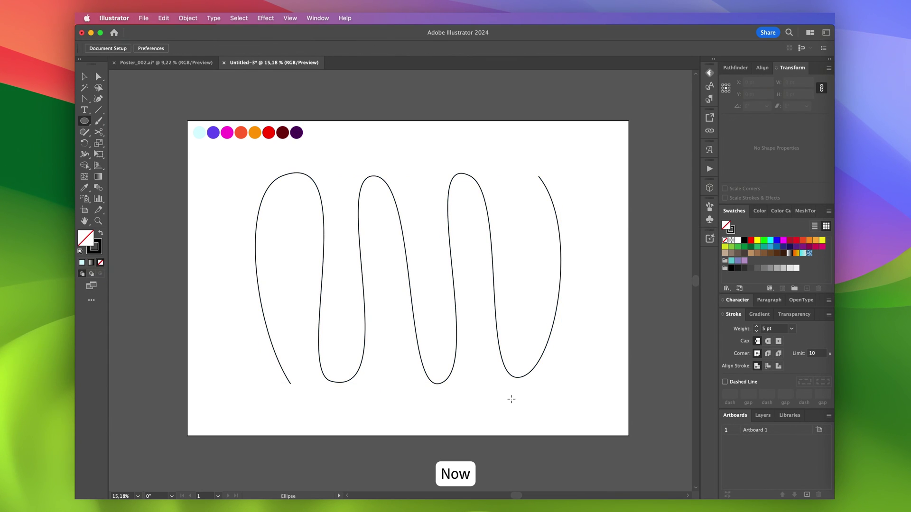
left_click(381, 255)
left_click(478, 285)
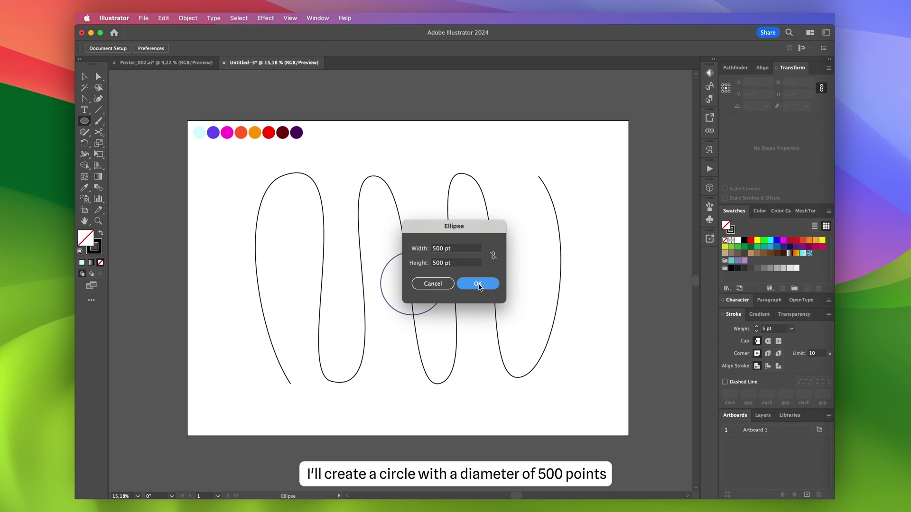
key("v")
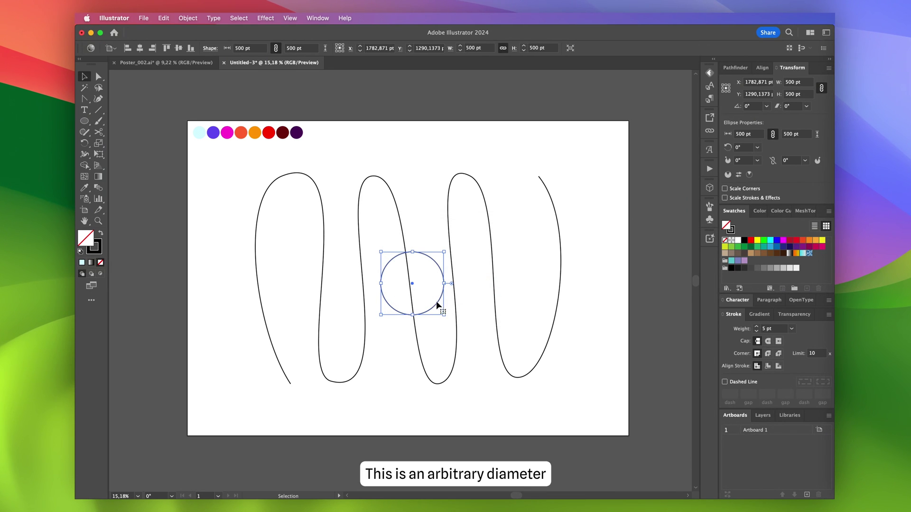
left_click_drag(437, 305, 265, 404)
key("i")
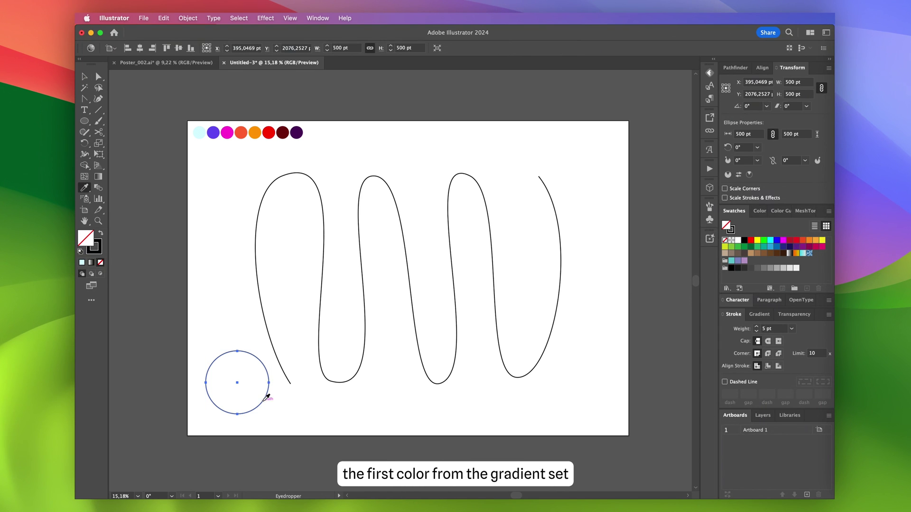
left_click(200, 132)
key("v")
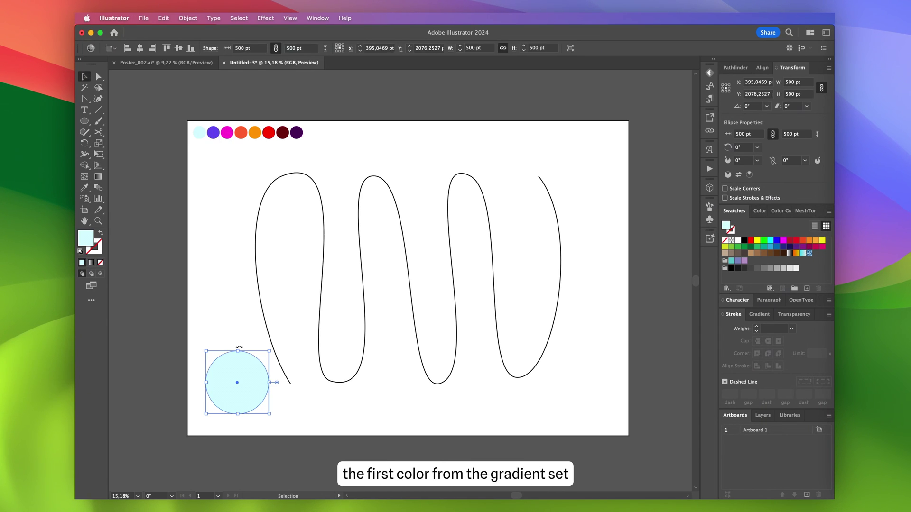
left_click_drag(244, 377, 311, 190)
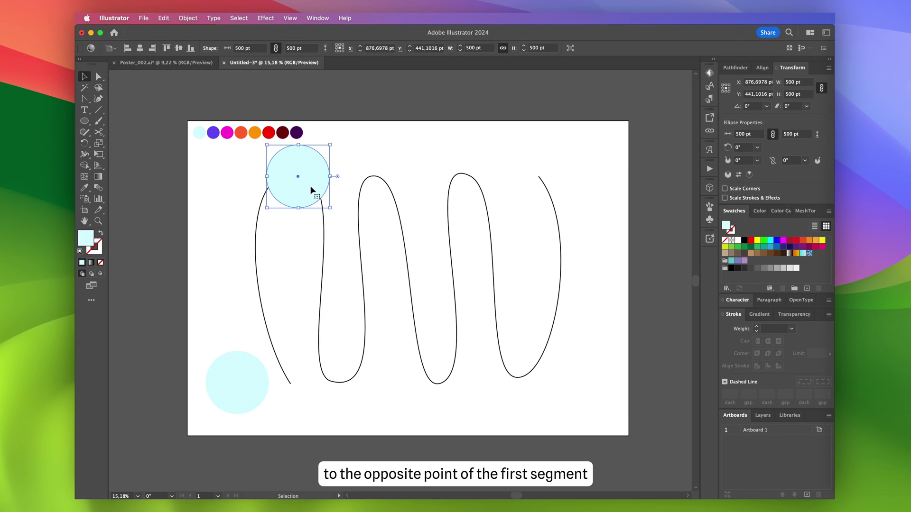
Step: Colour the peak circle purple, copy it to the first valley and second peak, recolouring the top one red-orange
key("i")
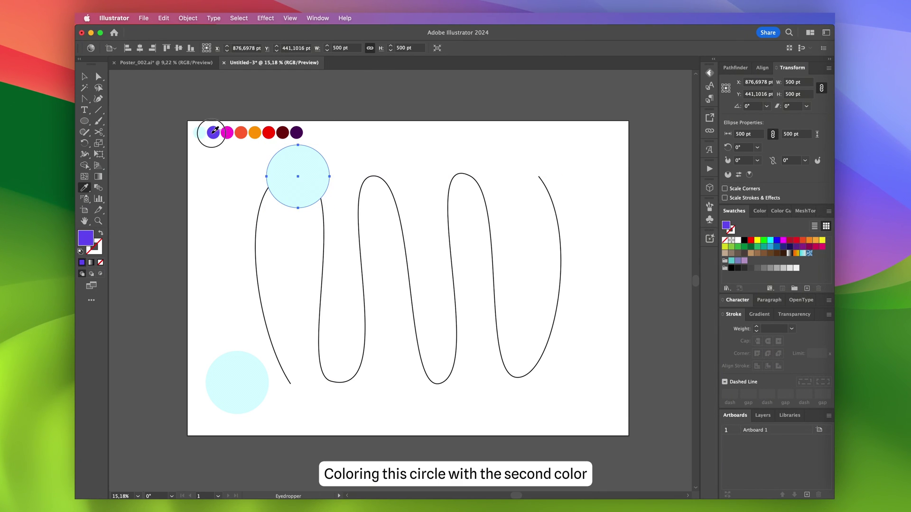
left_click(213, 132)
key("v")
left_click(306, 190)
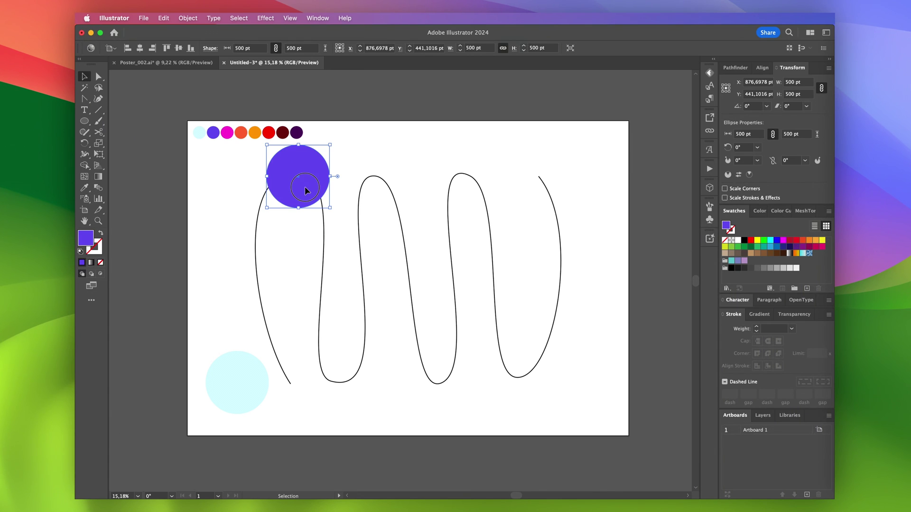
left_click_drag(306, 191, 350, 395)
key("i")
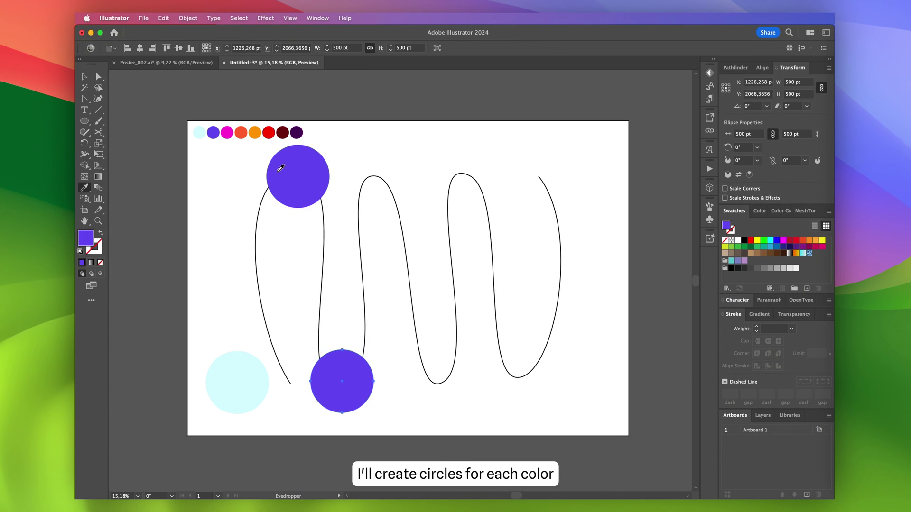
left_click_drag(349, 364, 593, 185)
left_click(241, 131)
key("v")
Step: Fill the remaining circles orange, red, maroon and dark purple from the sample dots
key("i")
left_click(255, 133)
key("v")
key("i")
left_click(269, 133)
key("v")
key("i")
left_click(283, 133)
key("v")
key("i")
left_click(297, 133)
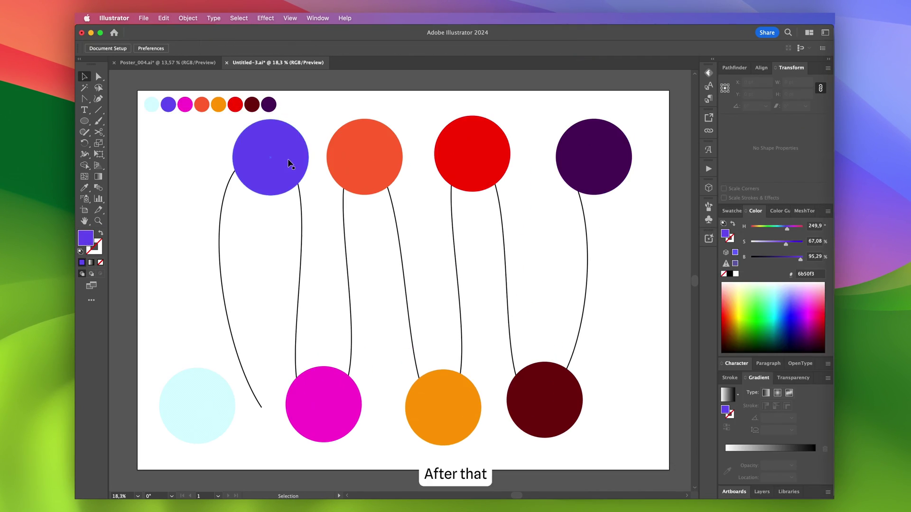
Step: Select the purple and light cyan circles and apply Object > Blend > Make
left_click(288, 160)
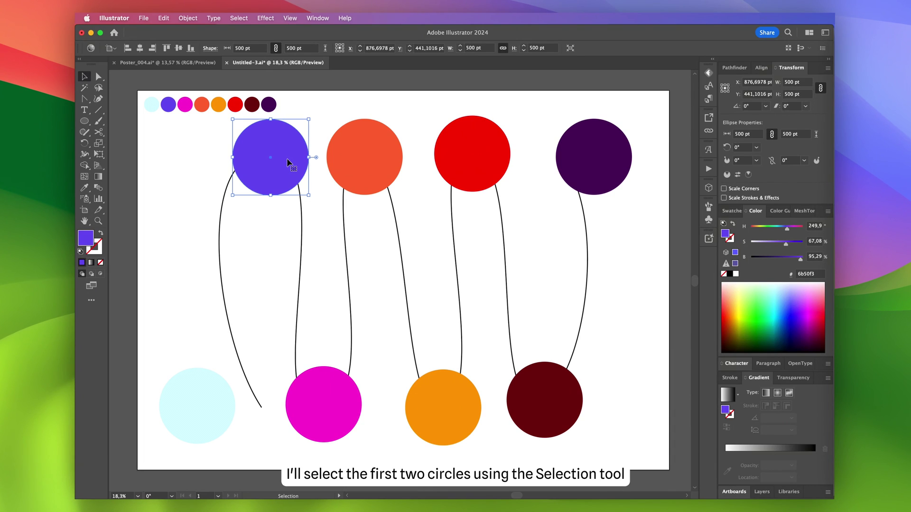
left_click(203, 382, "shift")
left_click(188, 18)
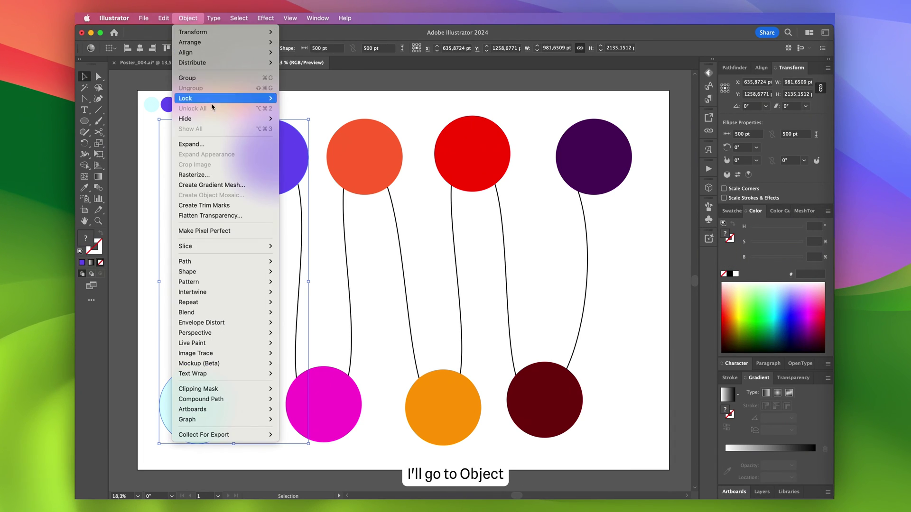
mouse_move(238, 313)
left_click(291, 314)
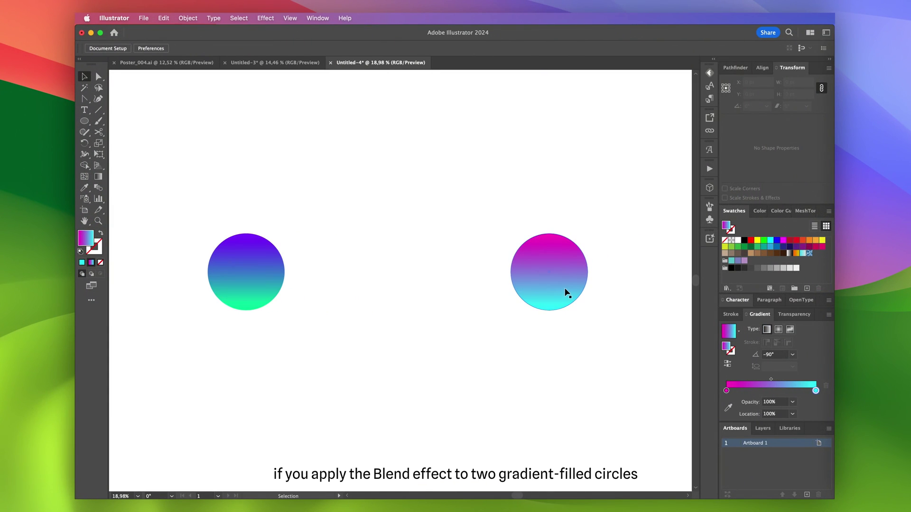
Step: Blend the right and left gradient circles together with Object > Blend > Make
left_click(550, 287)
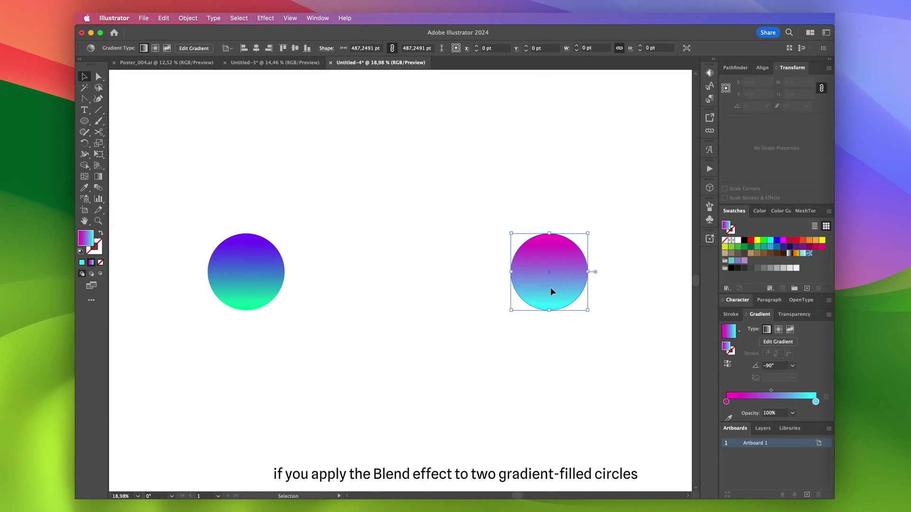
left_click(268, 267, "shift")
left_click(184, 18)
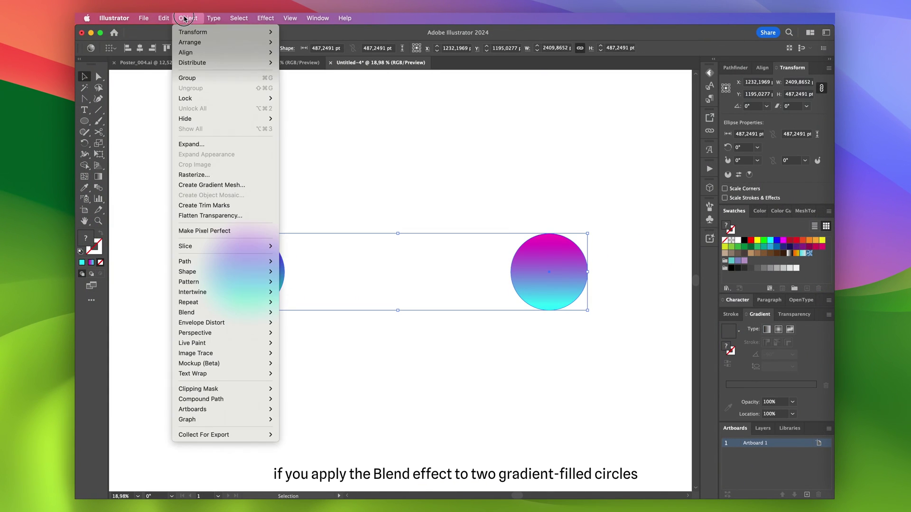
mouse_move(228, 311)
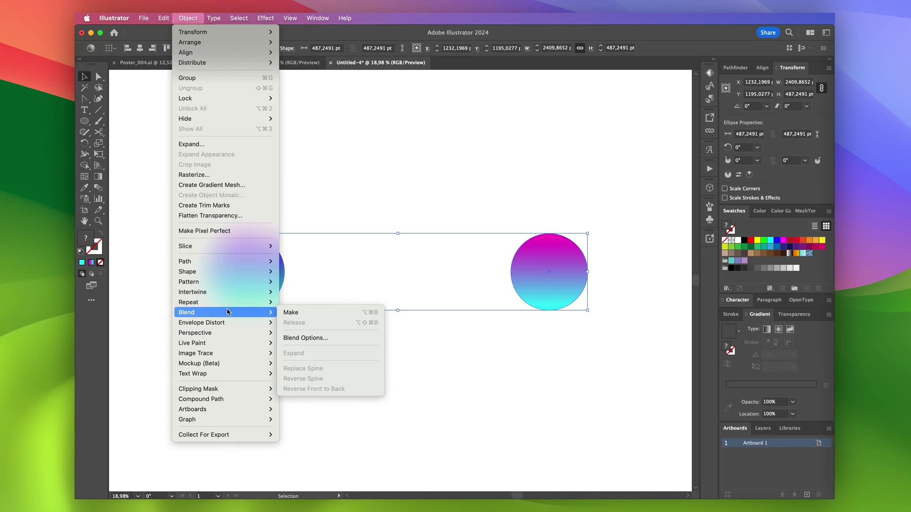
left_click(291, 312)
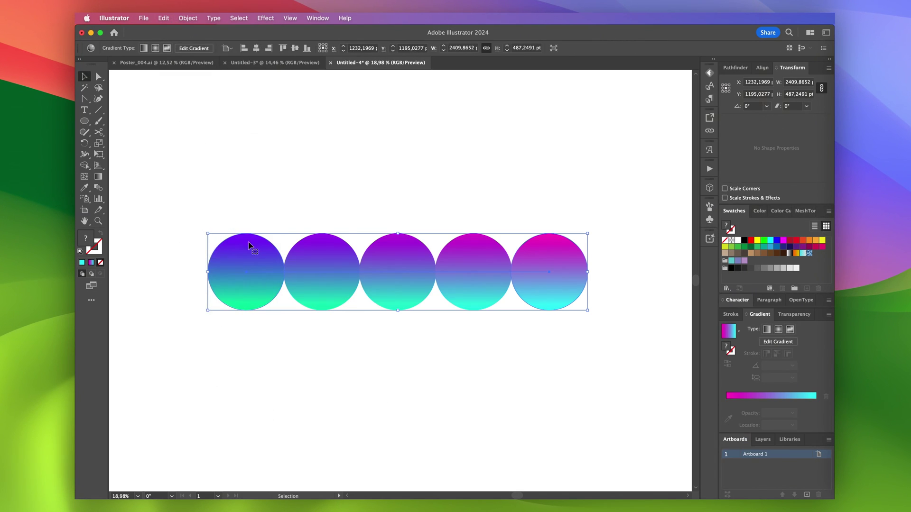
Step: Open Blend Options for the new blend
left_click(186, 19)
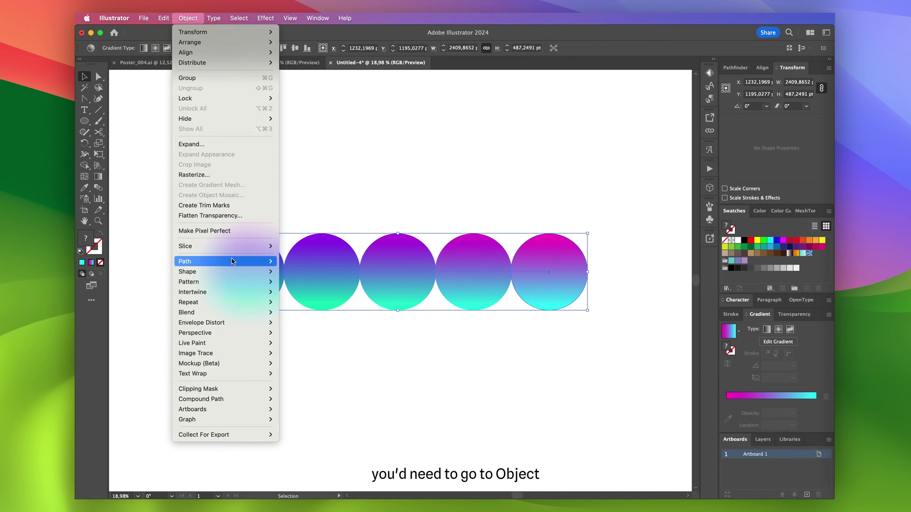
mouse_move(235, 313)
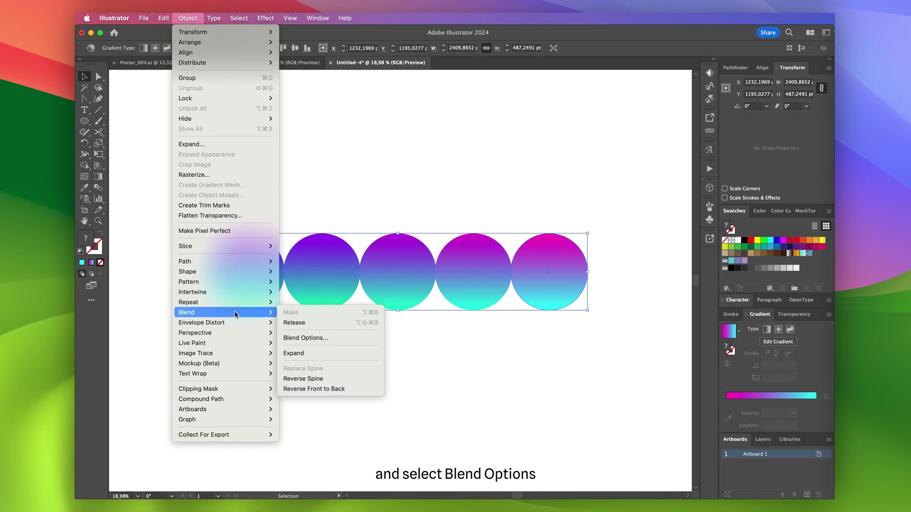
left_click(308, 338)
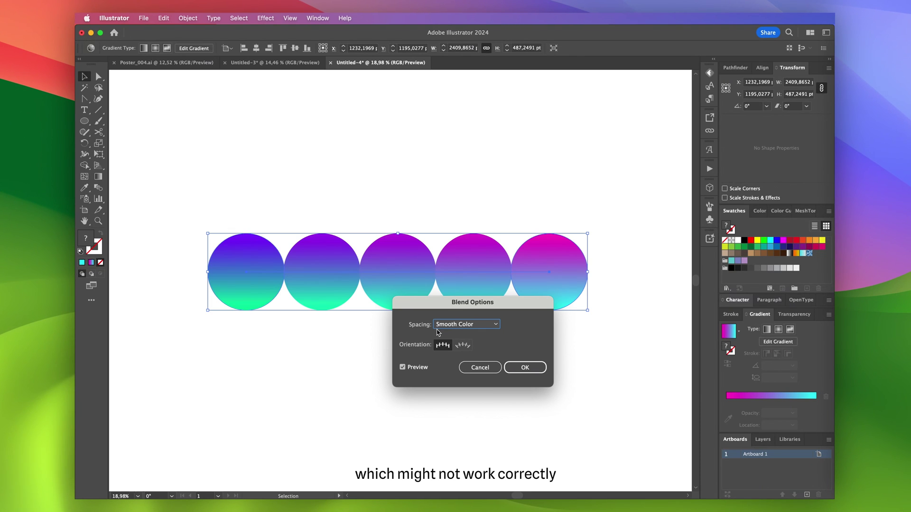
Step: Set the blend spacing to Specified Steps with 1000 steps
left_click(482, 328)
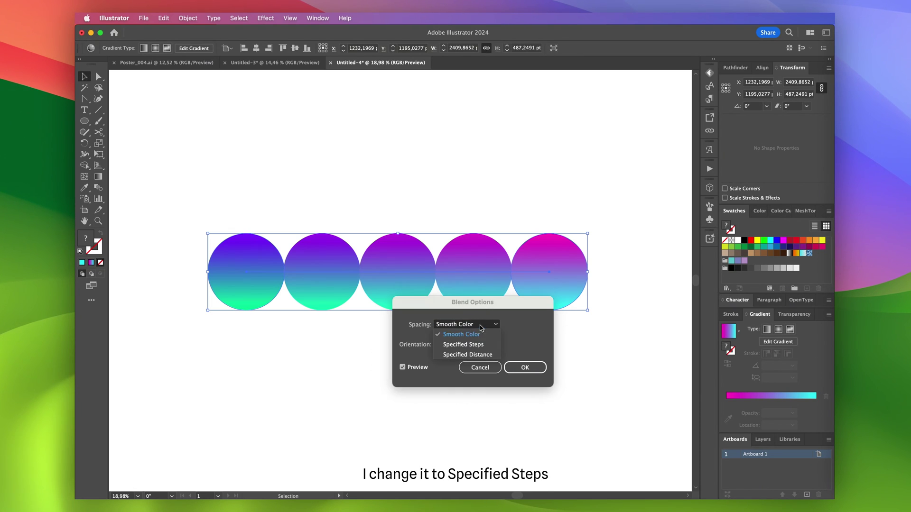
left_click(480, 344)
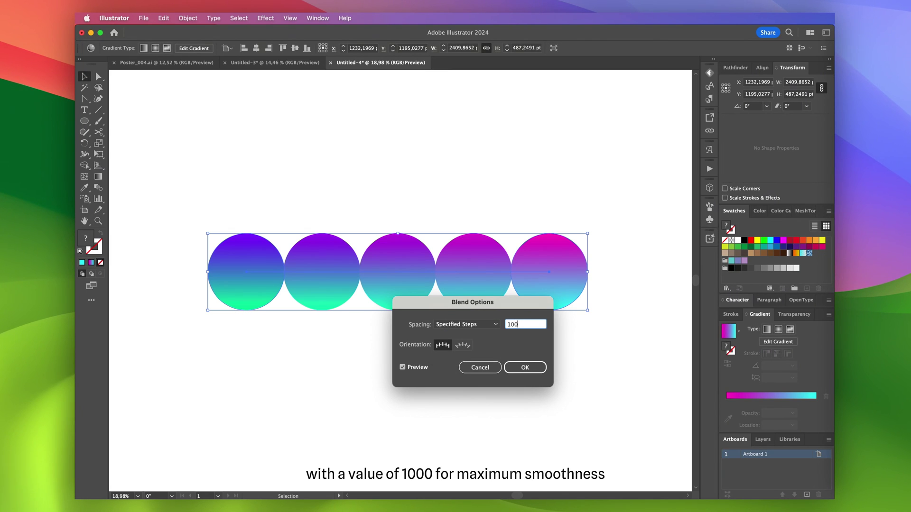
left_click(535, 369)
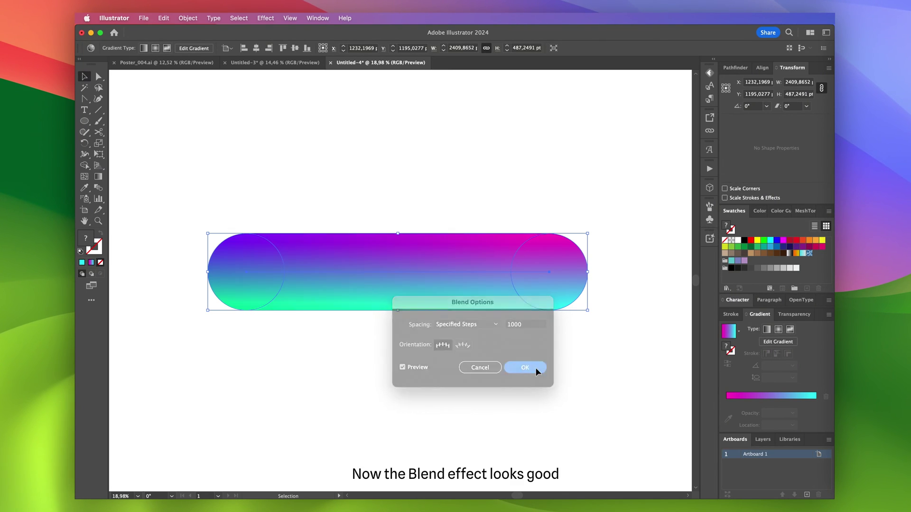
Step: Bend the blend's straight spine into a curve and pull its handles into a hook shape
scroll(489, 349, "down", 1)
key("shift+c")
left_click_drag(425, 294, 419, 208)
key("a")
left_click_drag(307, 148, 296, 148)
left_click_drag(455, 179, 499, 434)
Step: Extend the cyan-purple blend through the magenta, orange-red, orange, red, dark-red and purple circles
left_click(540, 428)
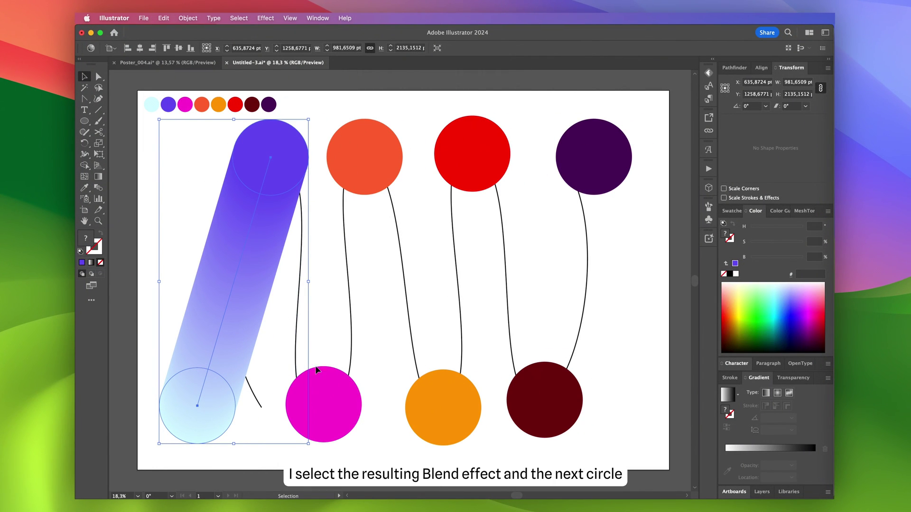
left_click(324, 388, "shift")
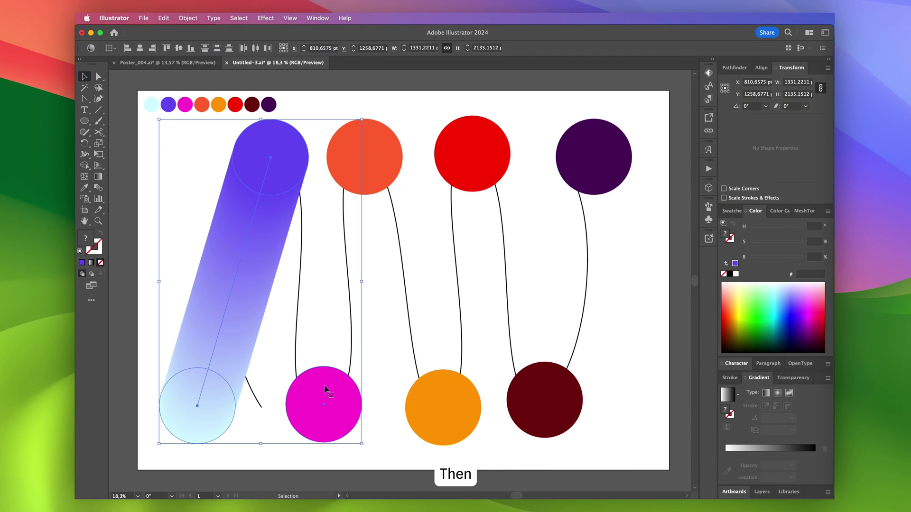
left_click(189, 19)
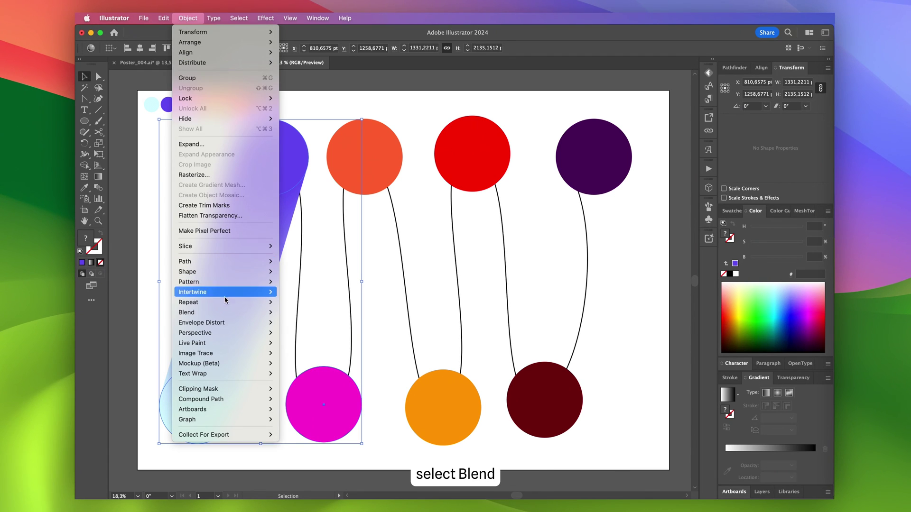
mouse_move(223, 312)
left_click(291, 313)
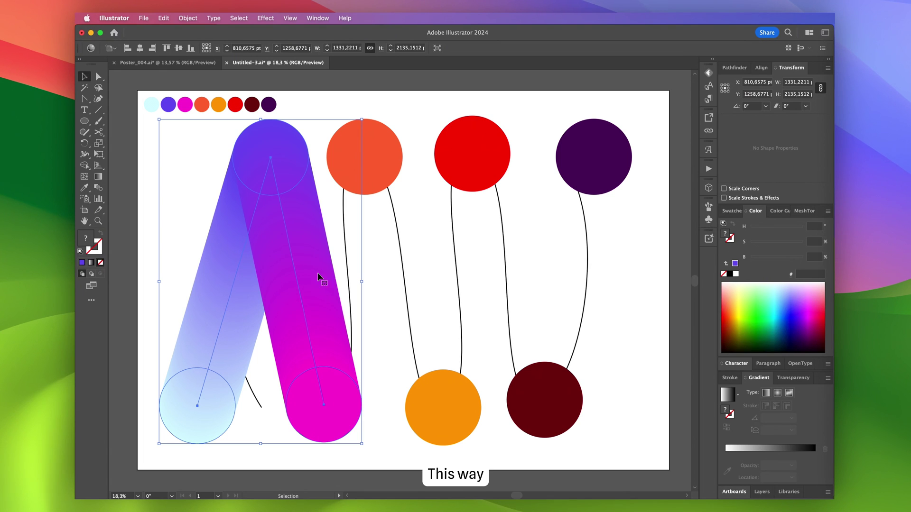
left_click(383, 180)
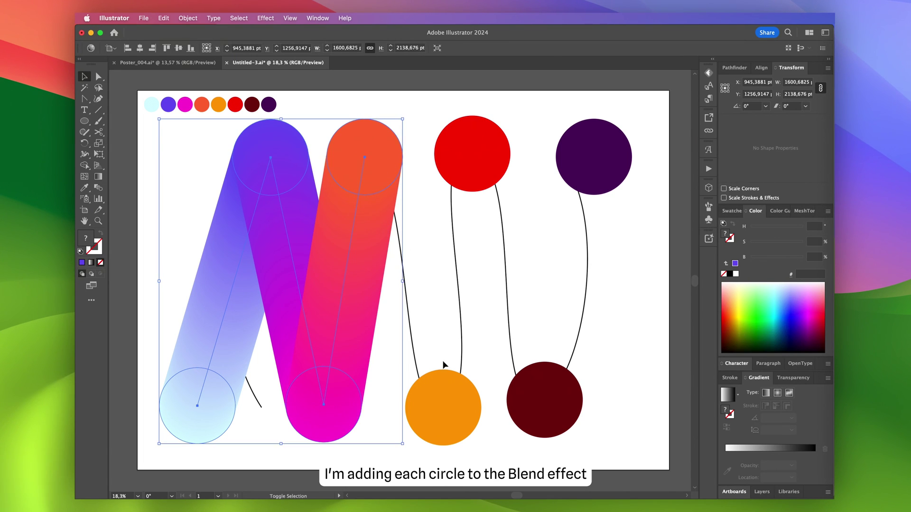
left_click(447, 389)
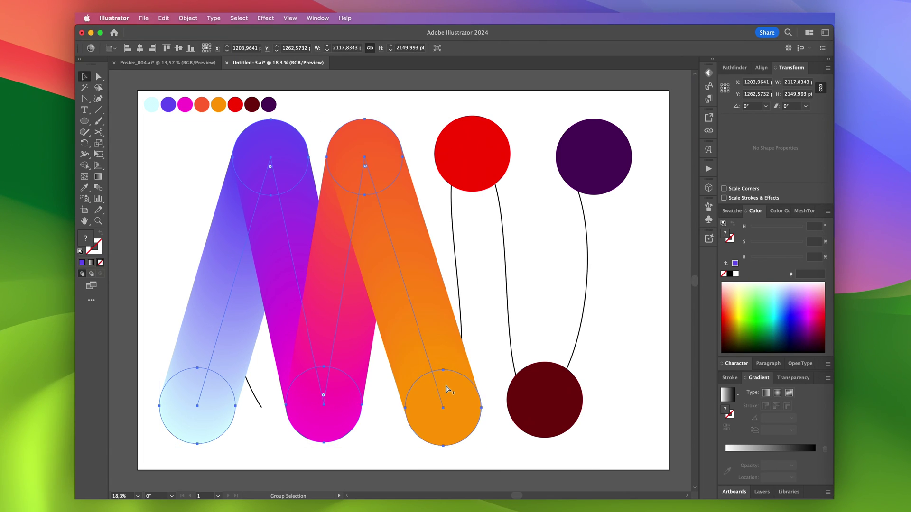
left_click(478, 183)
left_click(549, 379)
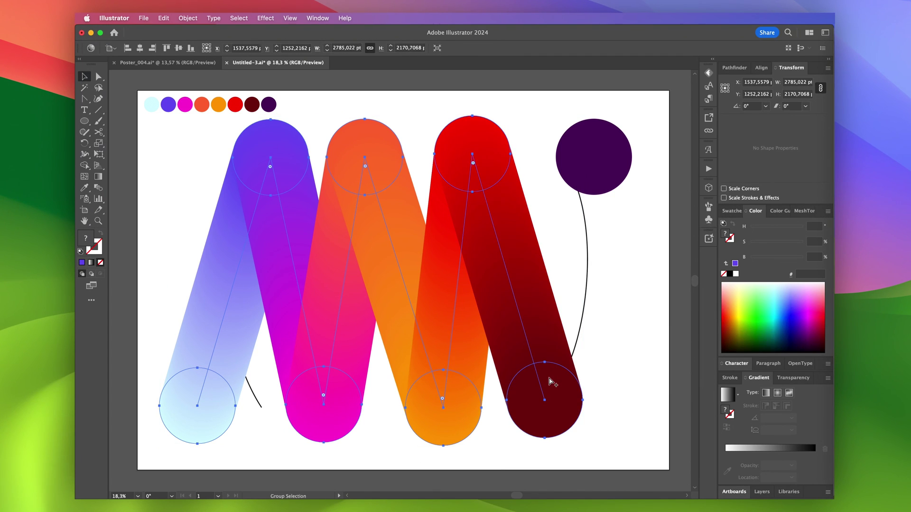
left_click(604, 189)
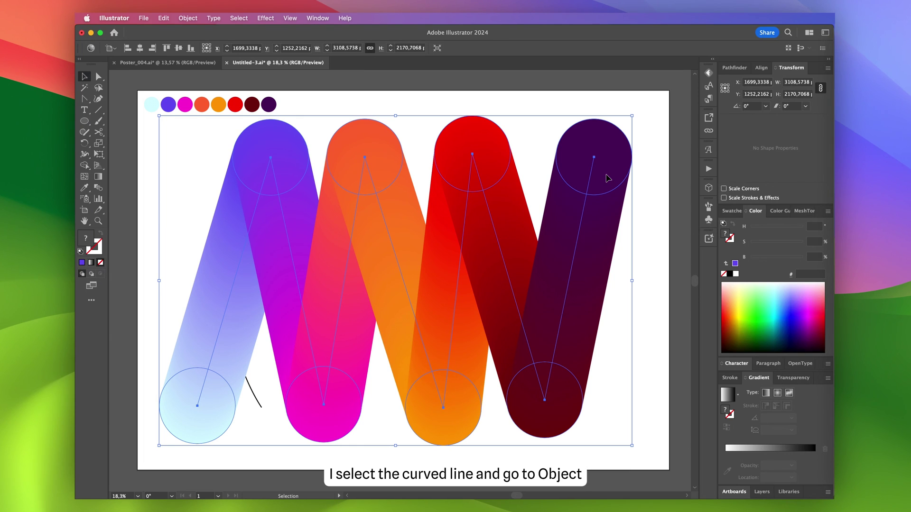
Step: Select the wavy curve with the blend and apply Object > Blend > Replace Spine
left_click(256, 396, "shift")
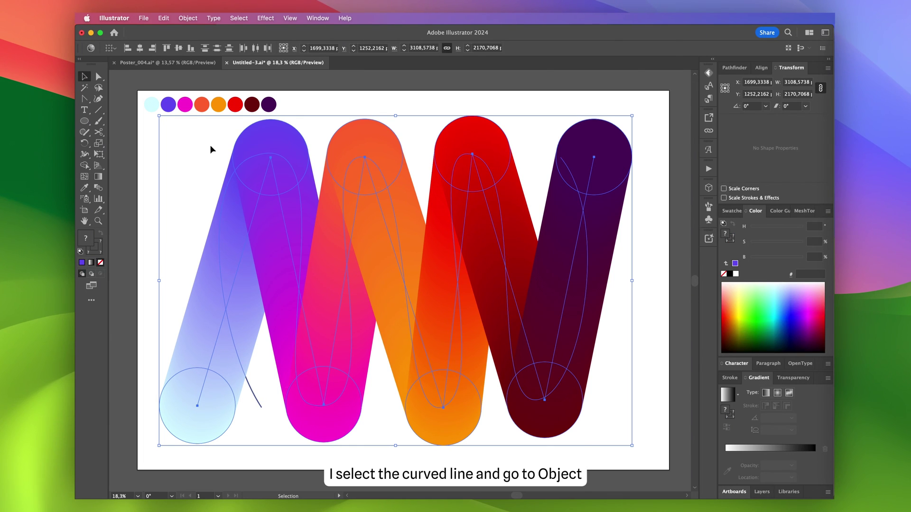
left_click(188, 18)
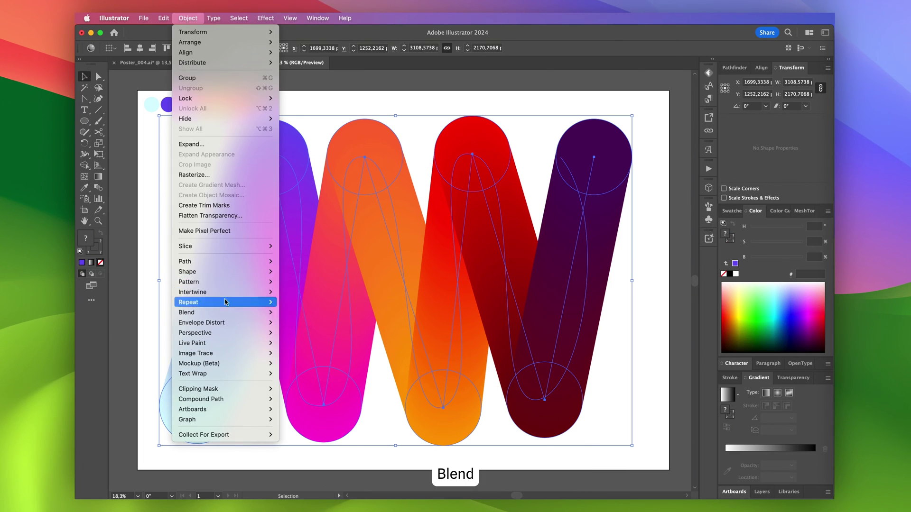
mouse_move(226, 312)
left_click(303, 369)
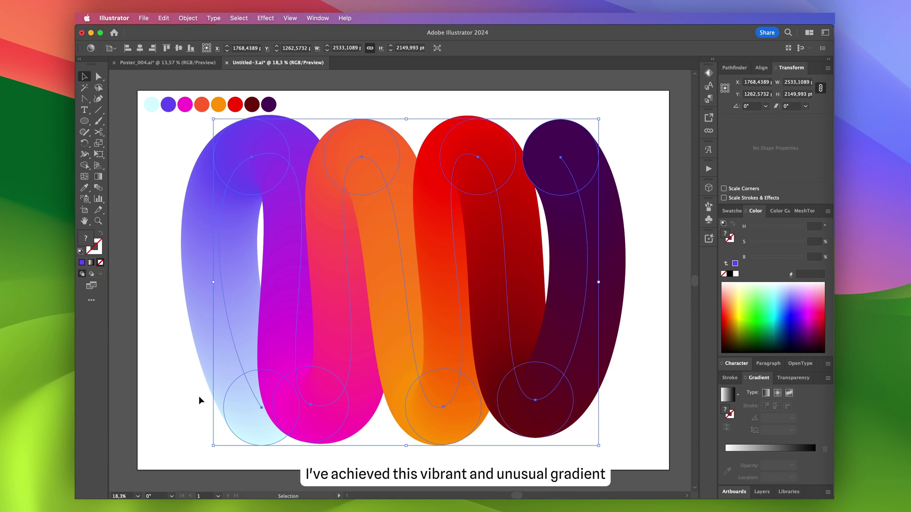
Step: Delete the small colour sample circles at the top left
left_click(200, 401)
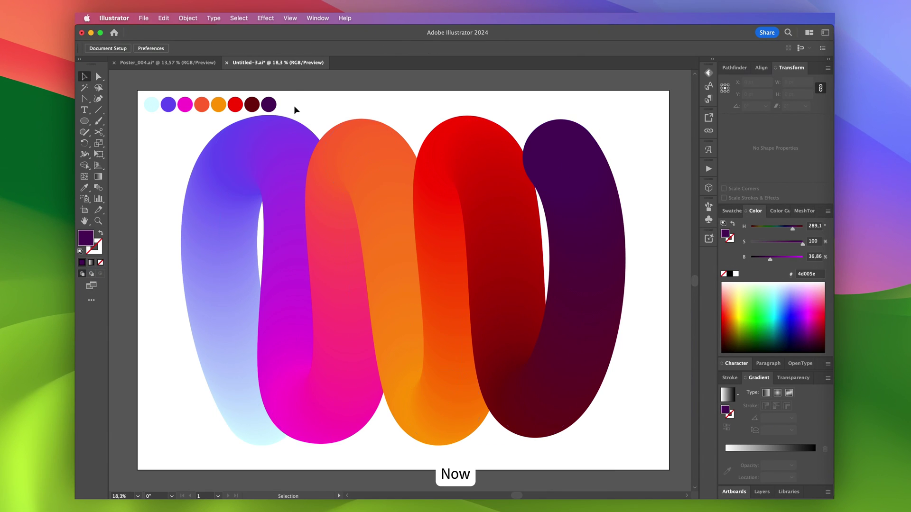
left_click_drag(135, 92, 285, 117)
key("Delete")
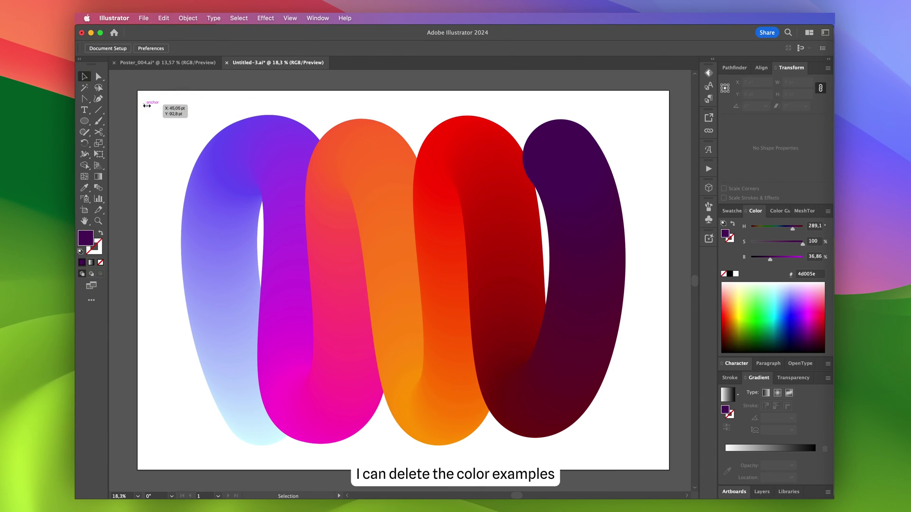
Step: Resize the blend's top purple circle to 800 pt
key("a")
left_click(579, 138)
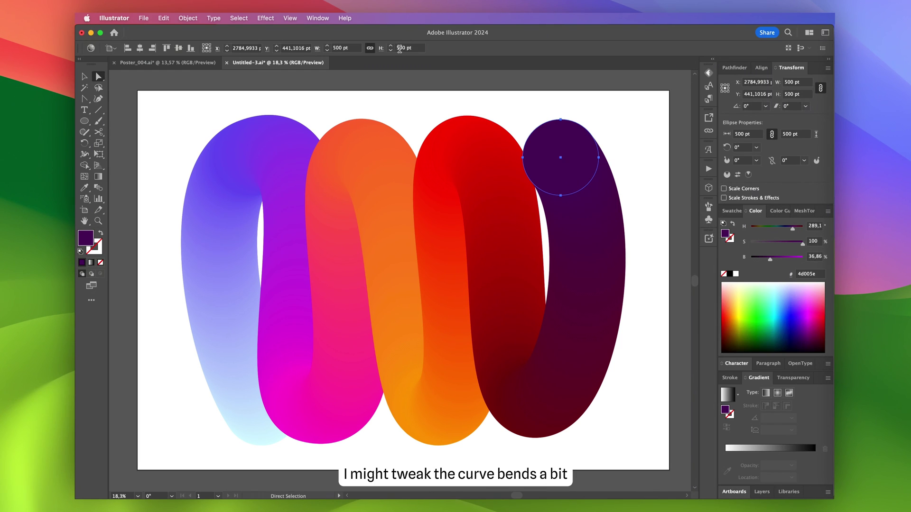
key("Return")
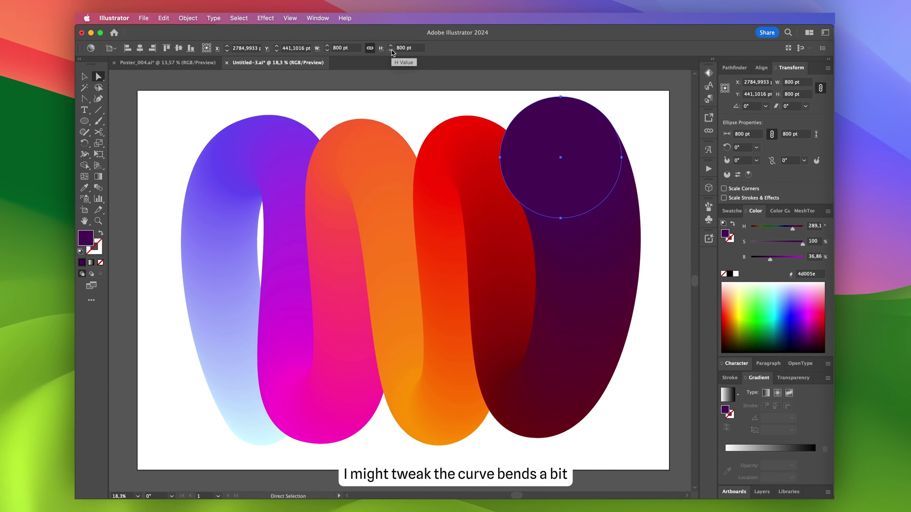
Step: Reshape the tube by moving the light-cyan circle, spine anchors and handles
left_click(577, 182)
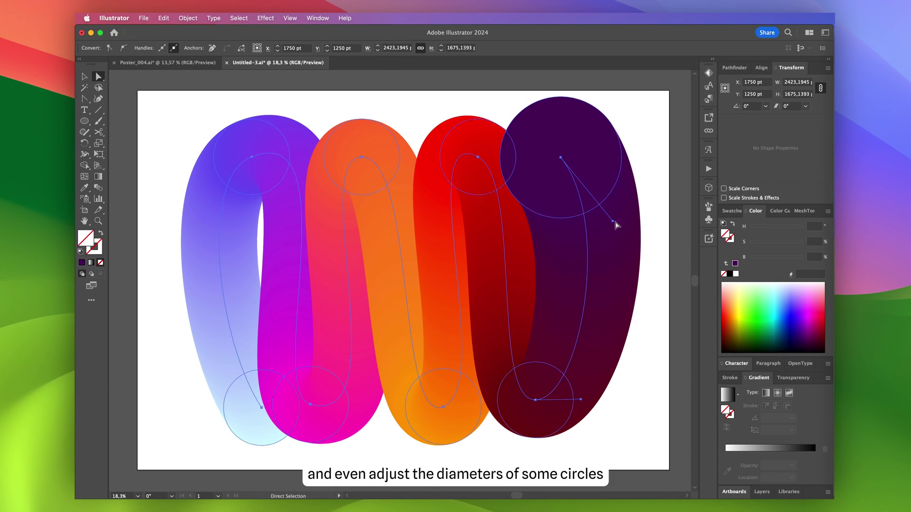
left_click_drag(253, 424, 260, 401)
left_click_drag(254, 305, 202, 370)
left_click_drag(255, 163, 275, 161)
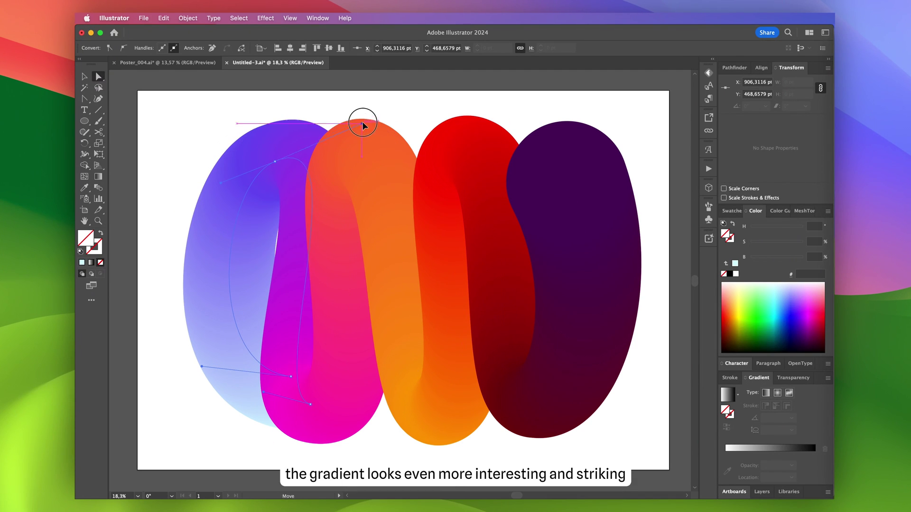